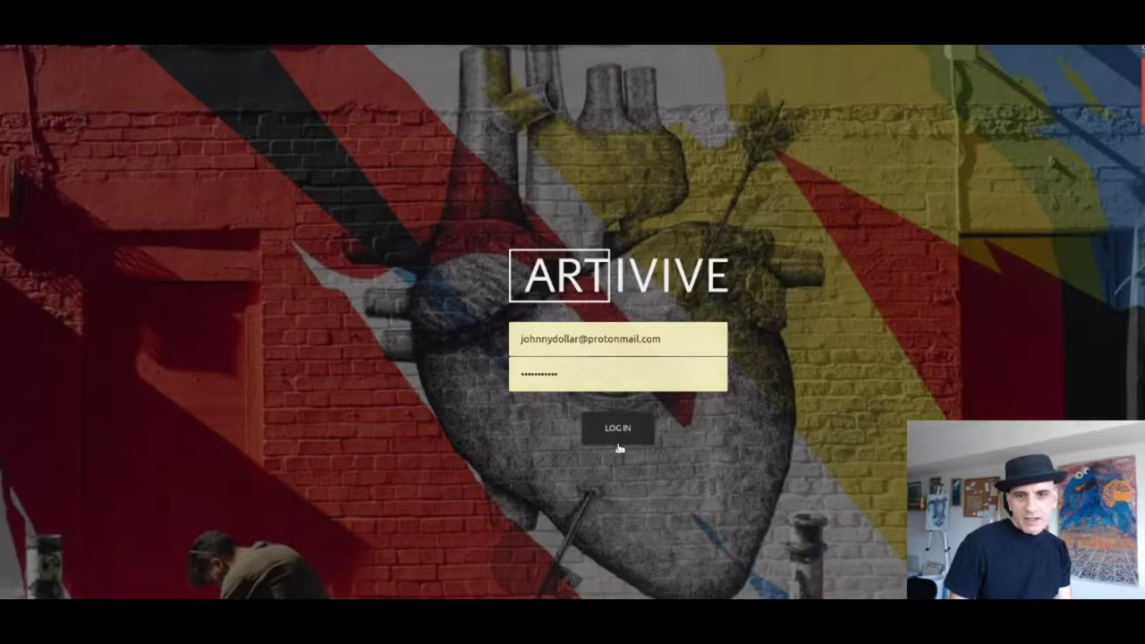
Step: Log in to the Artivive Bridge account with its email and password
{"action": "left_click", "coordinate": [608, 427]}
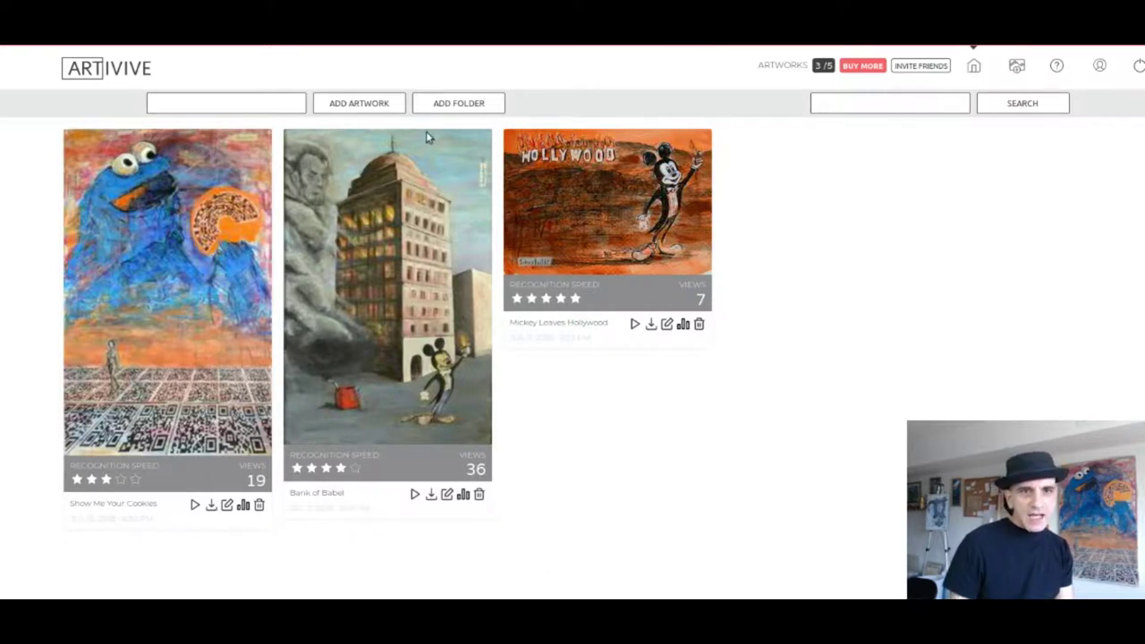
Step: Create a new artwork project named 'Johnny Dollar Bill'
{"action": "left_click", "coordinate": [223, 103]}
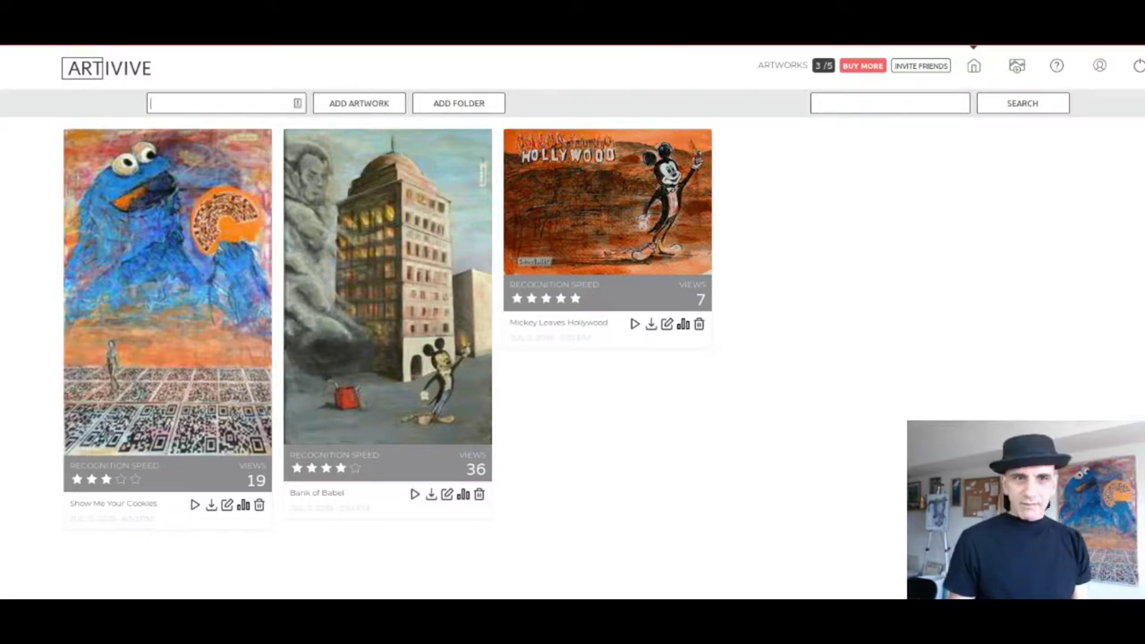
{"action": "left_click", "coordinate": [187, 109]}
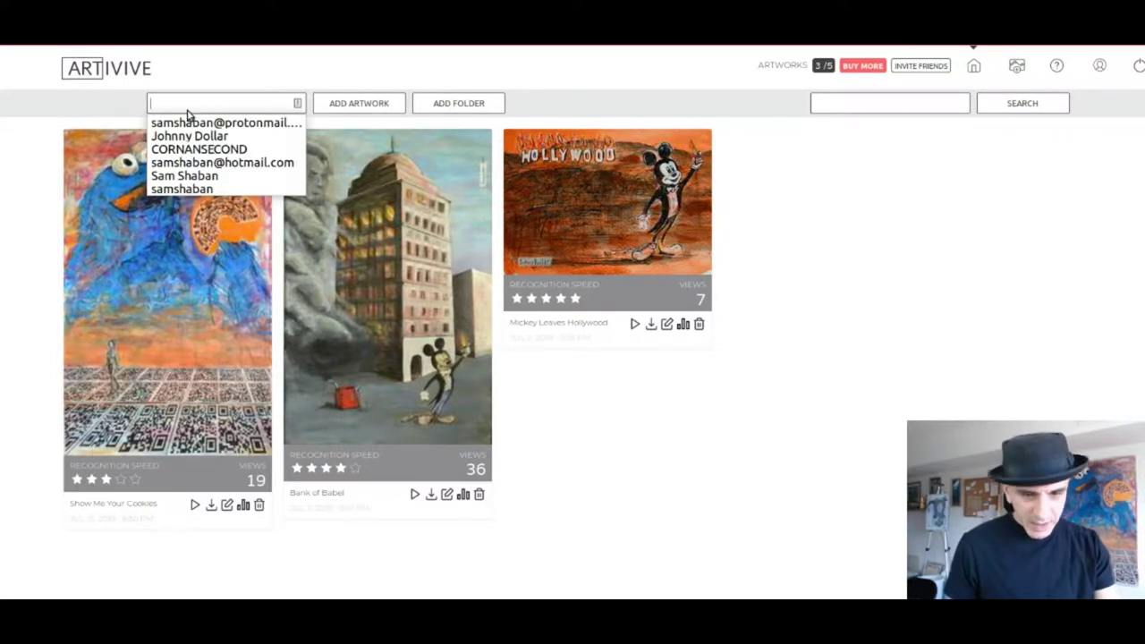
{"action": "type", "text": "Jo"}
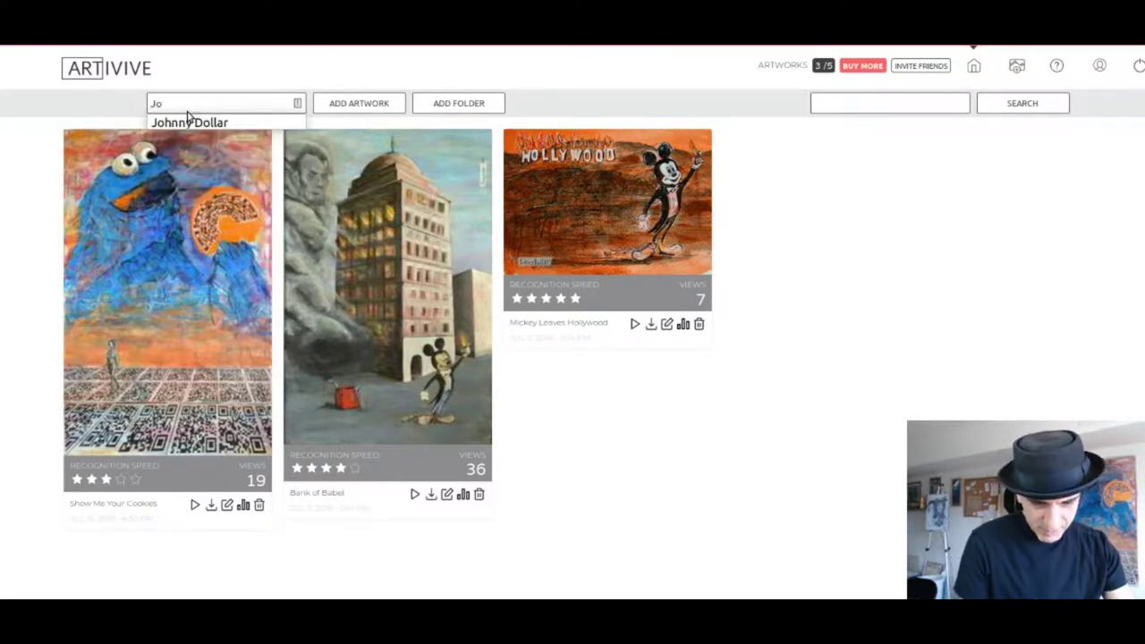
{"action": "type", "text": "hnny Do"}
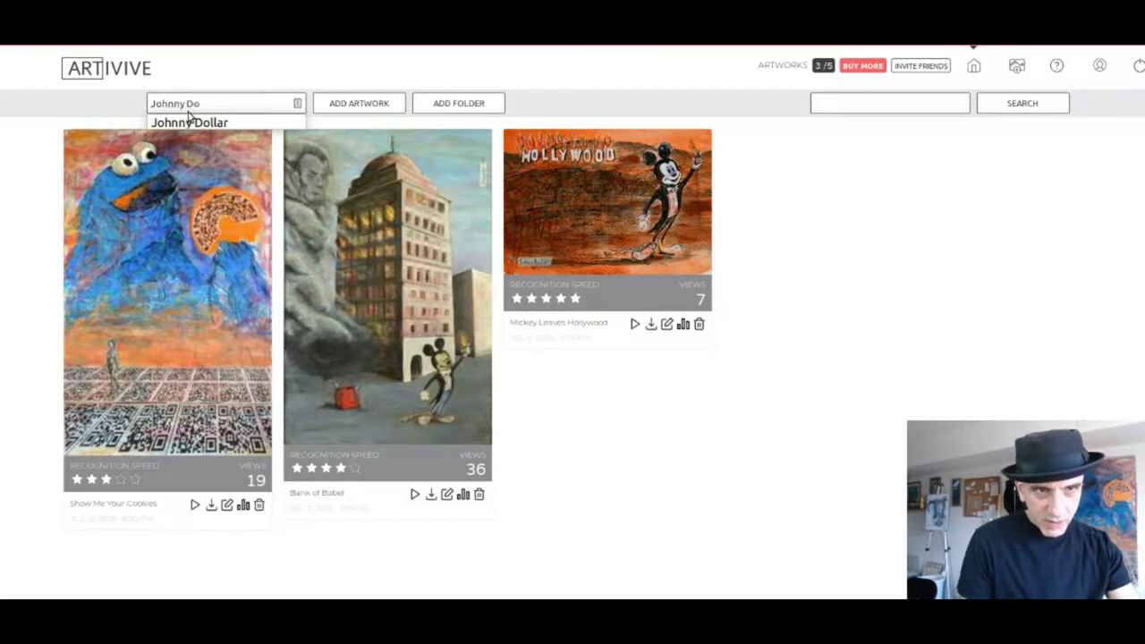
{"action": "type", "text": "llar Bill"}
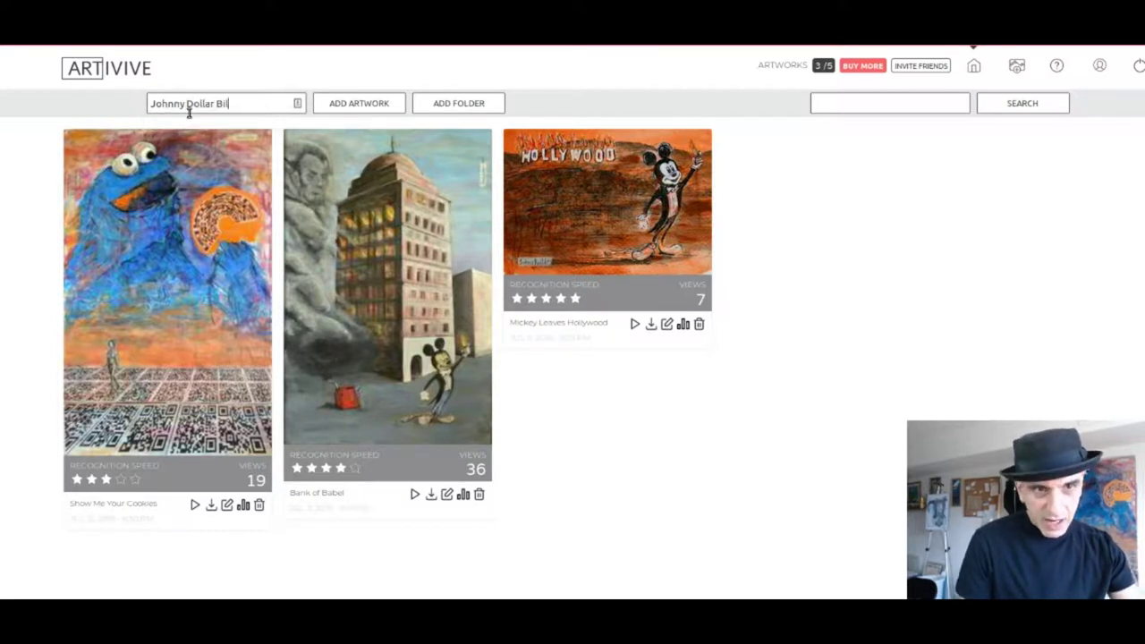
{"action": "left_click", "coordinate": [359, 103]}
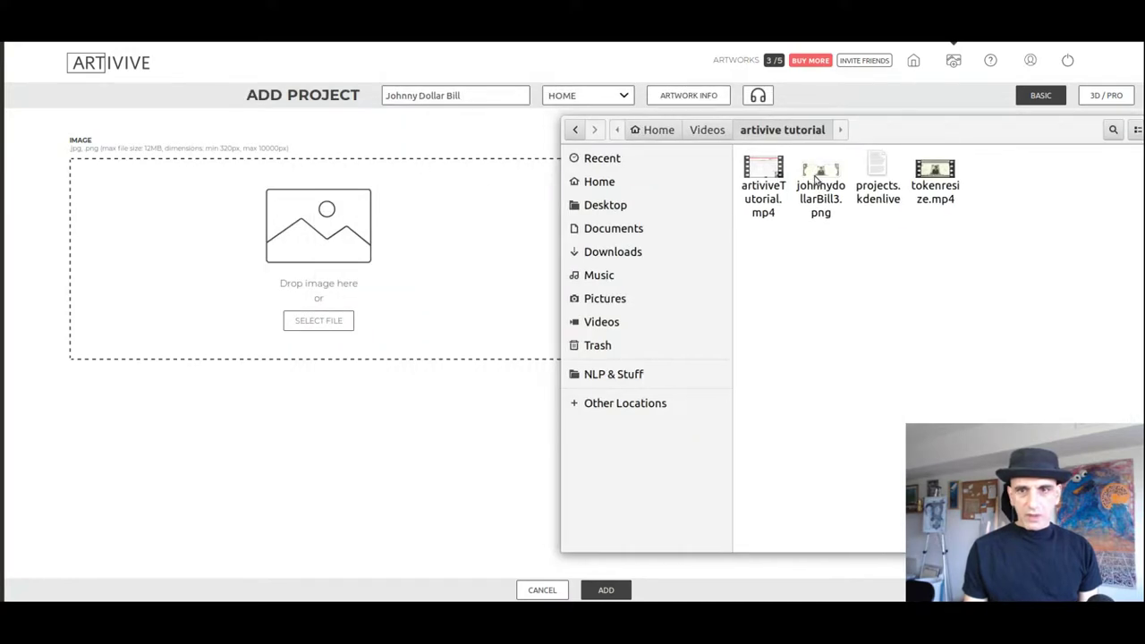
Step: Drop johnnydollarBill3.png into the image slot and tokenresize.mp4 into the video slot
{"action": "left_click_drag", "start_coordinate": [820, 188], "coordinate": [368, 240]}
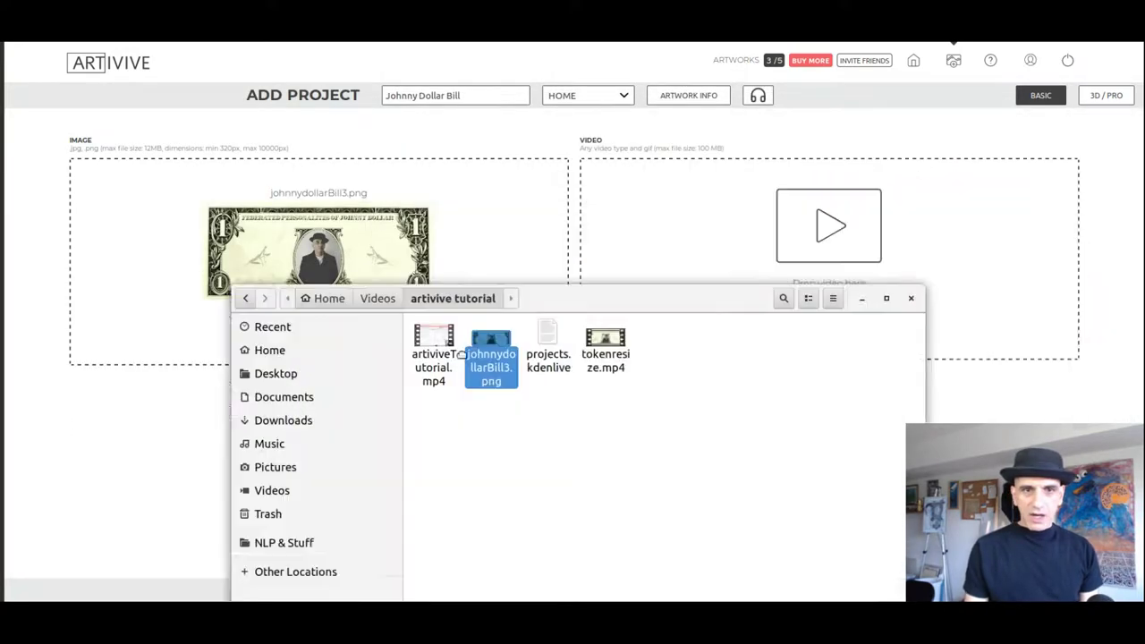
{"action": "left_click_drag", "start_coordinate": [875, 141], "coordinate": [223, 122]}
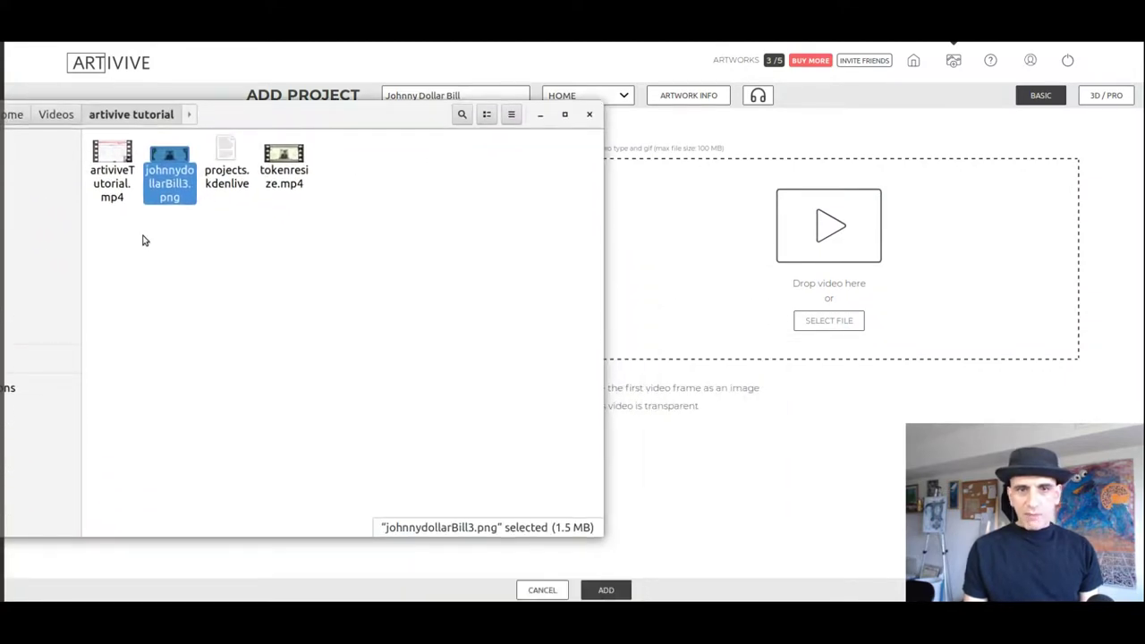
{"action": "left_click_drag", "start_coordinate": [278, 173], "coordinate": [835, 268]}
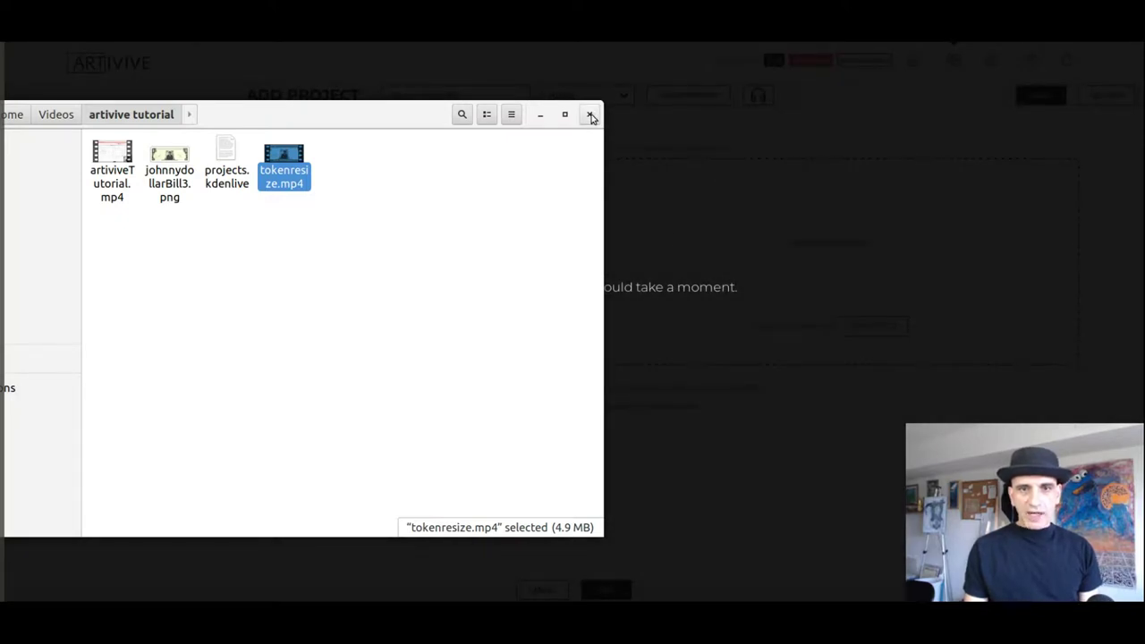
{"action": "left_click", "coordinate": [613, 211]}
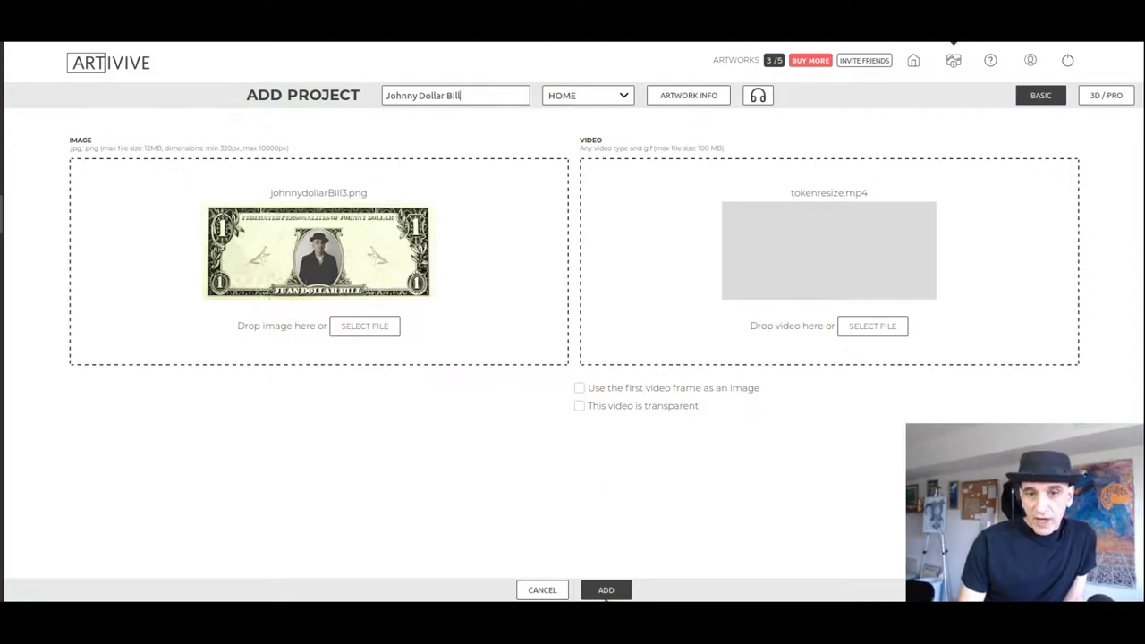
Step: Submit the project with ADD, raising the aspect-ratio mismatch warning
{"action": "left_click", "coordinate": [612, 592]}
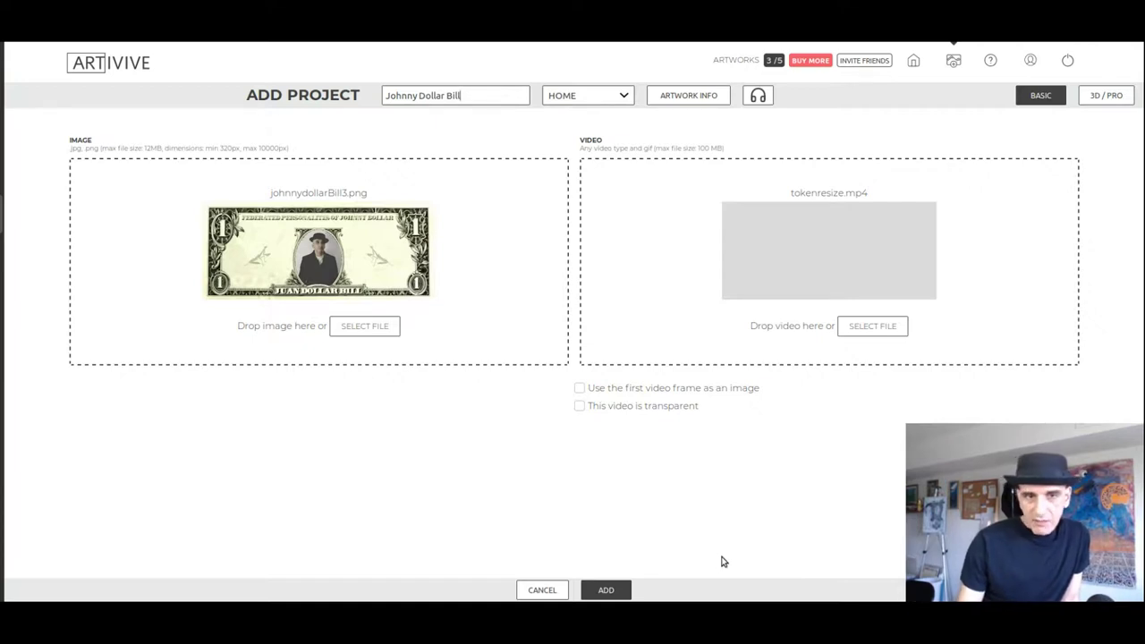
{"action": "left_click", "coordinate": [625, 588]}
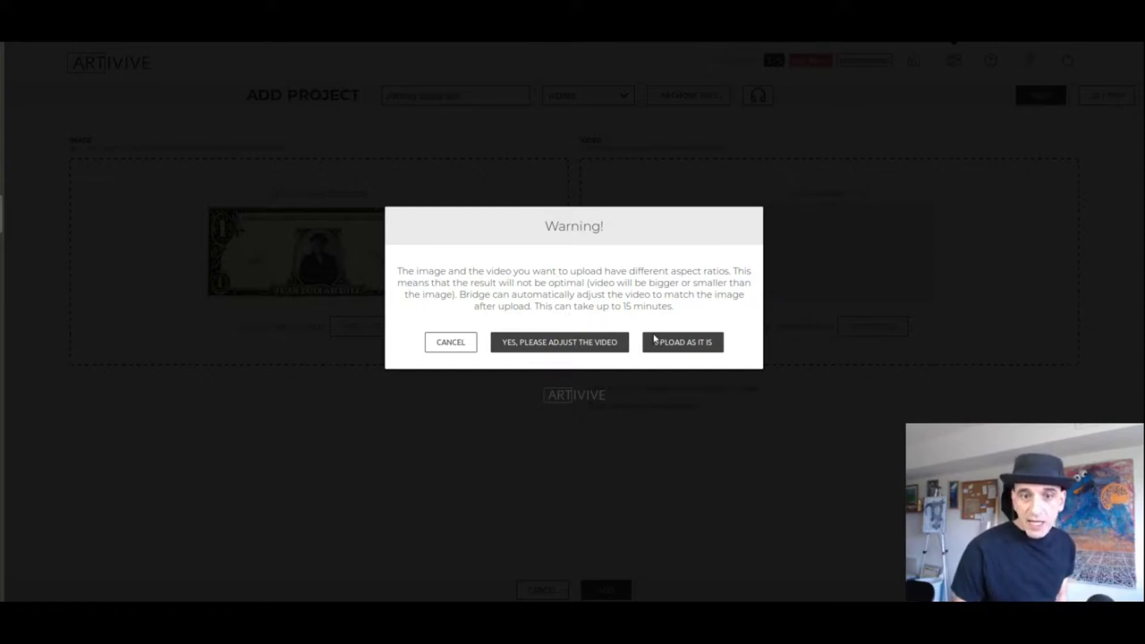
Step: Let Artivive adjust the video to the image's aspect ratio and save the artwork
{"action": "left_click", "coordinate": [577, 347]}
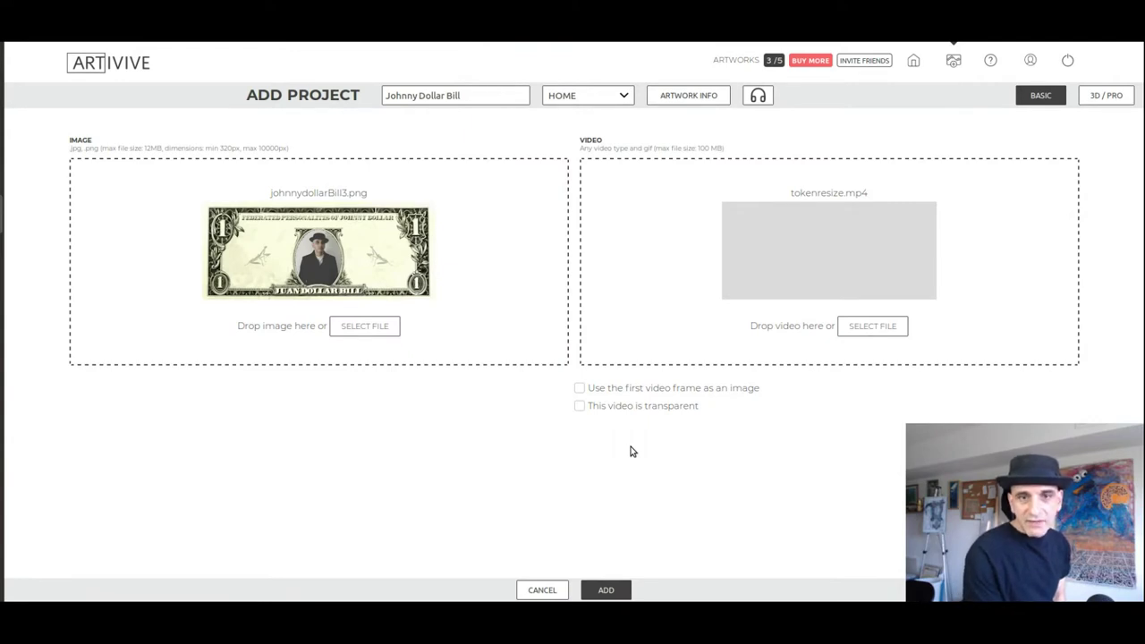
{"action": "left_click", "coordinate": [691, 98]}
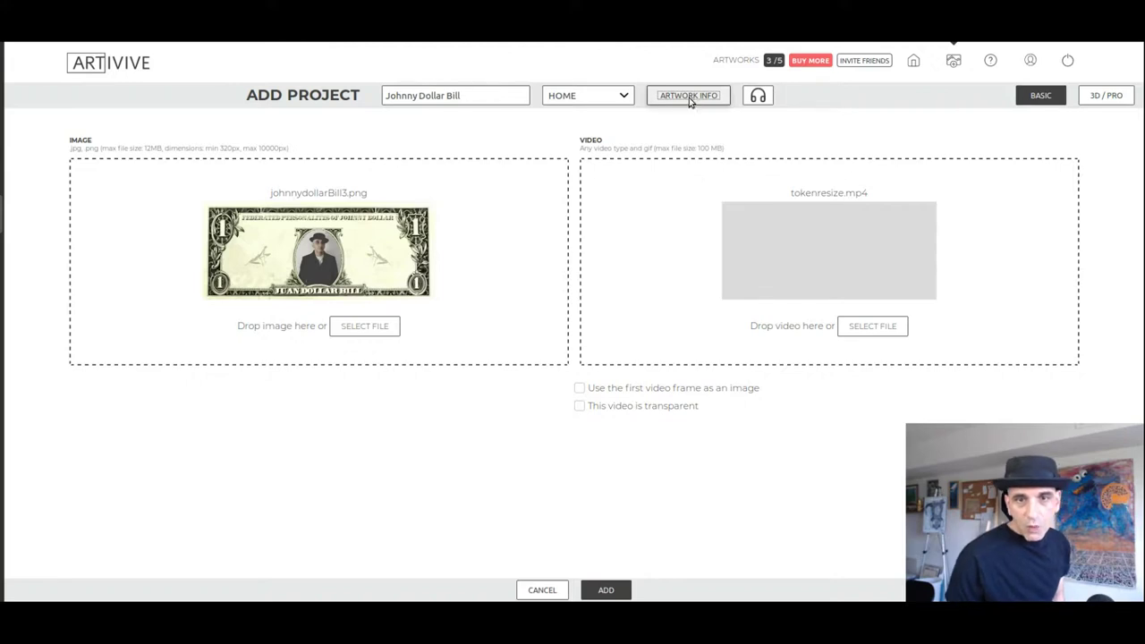
Step: Save artwork info: artist name, title 'Johnny Dollar Bill', and an 'Art Subscription Token' description
{"action": "left_click", "coordinate": [689, 97]}
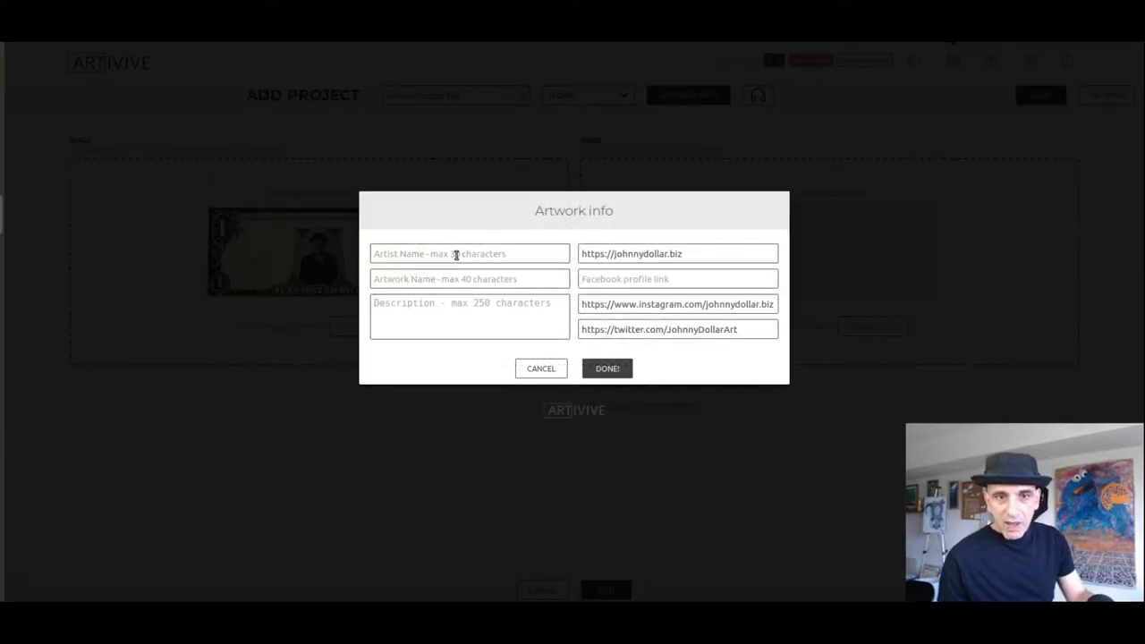
{"action": "left_click", "coordinate": [455, 254]}
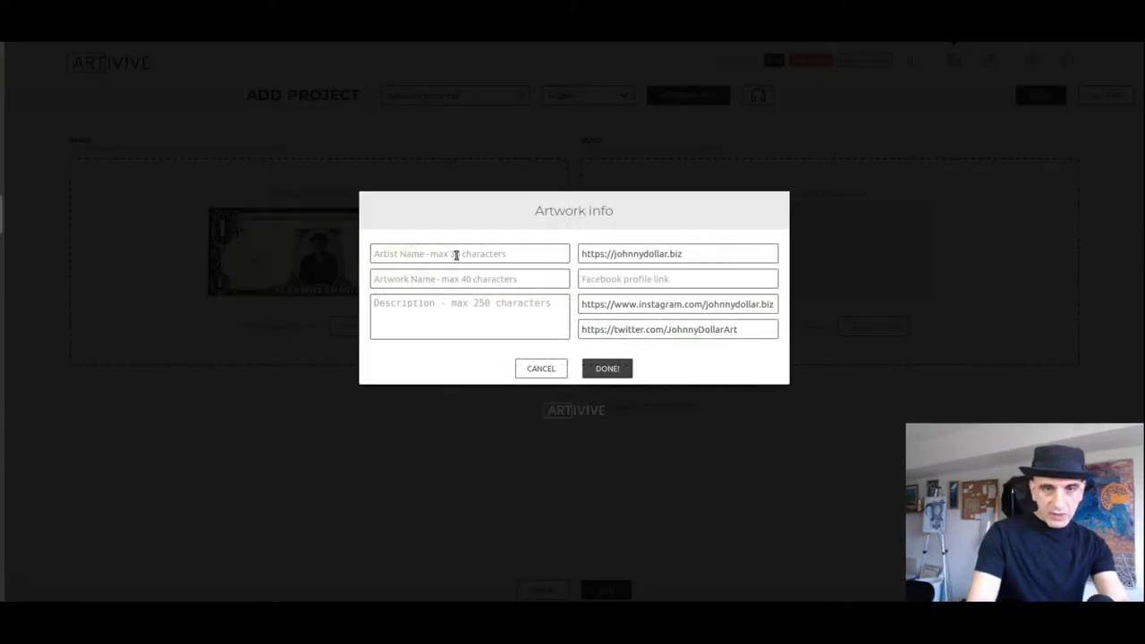
{"action": "type", "text": "Jo"}
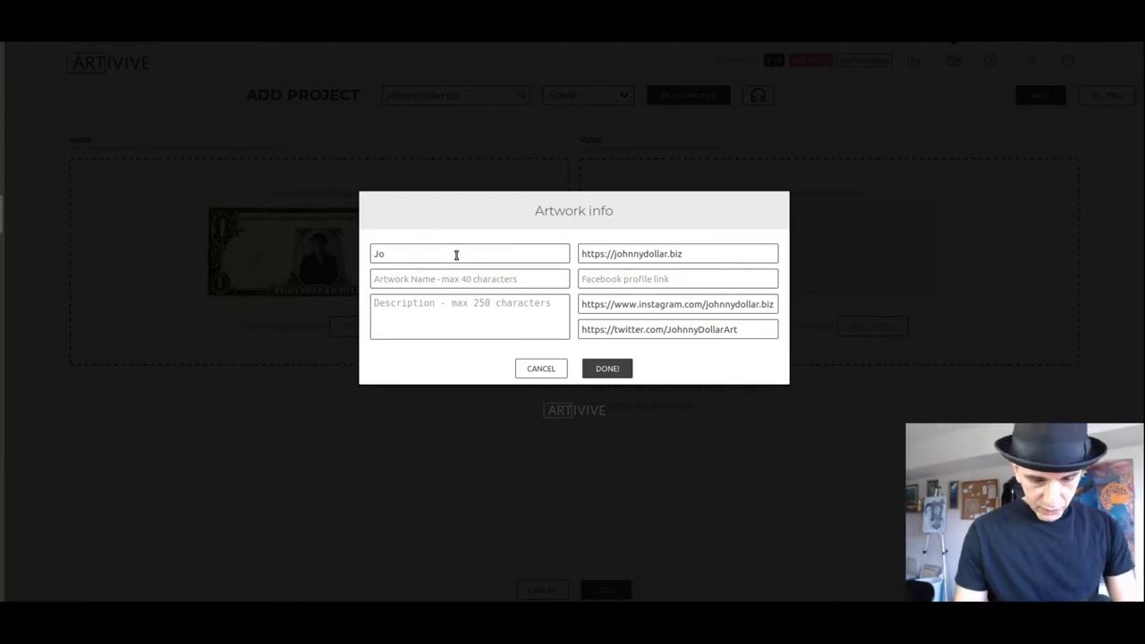
{"action": "type", "text": "h"}
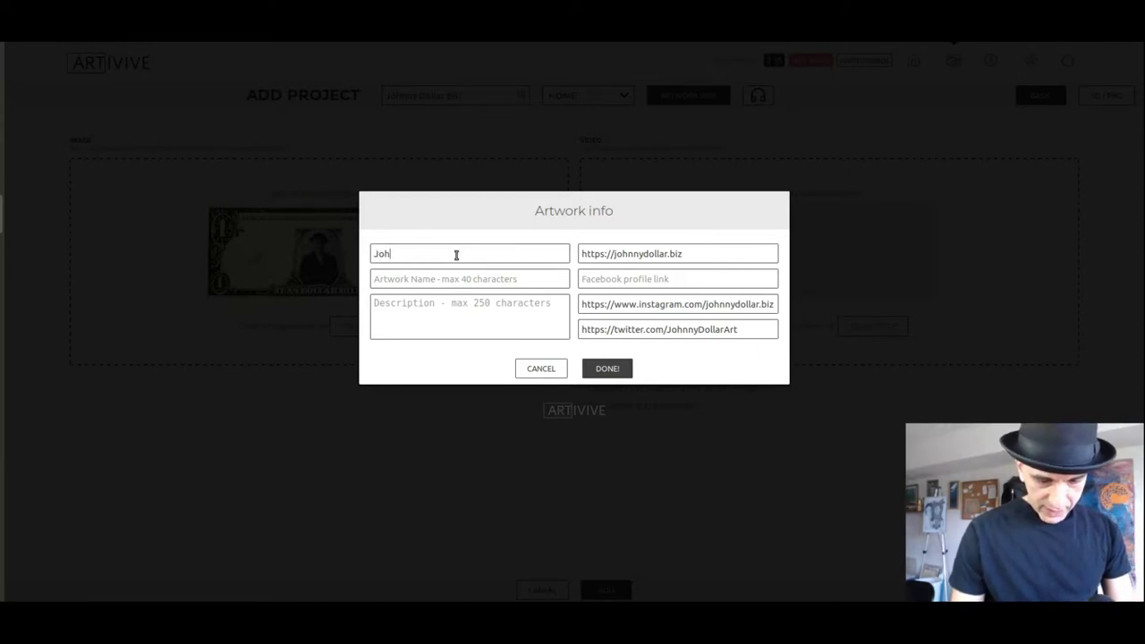
{"action": "type", "text": "hnny Dolla"}
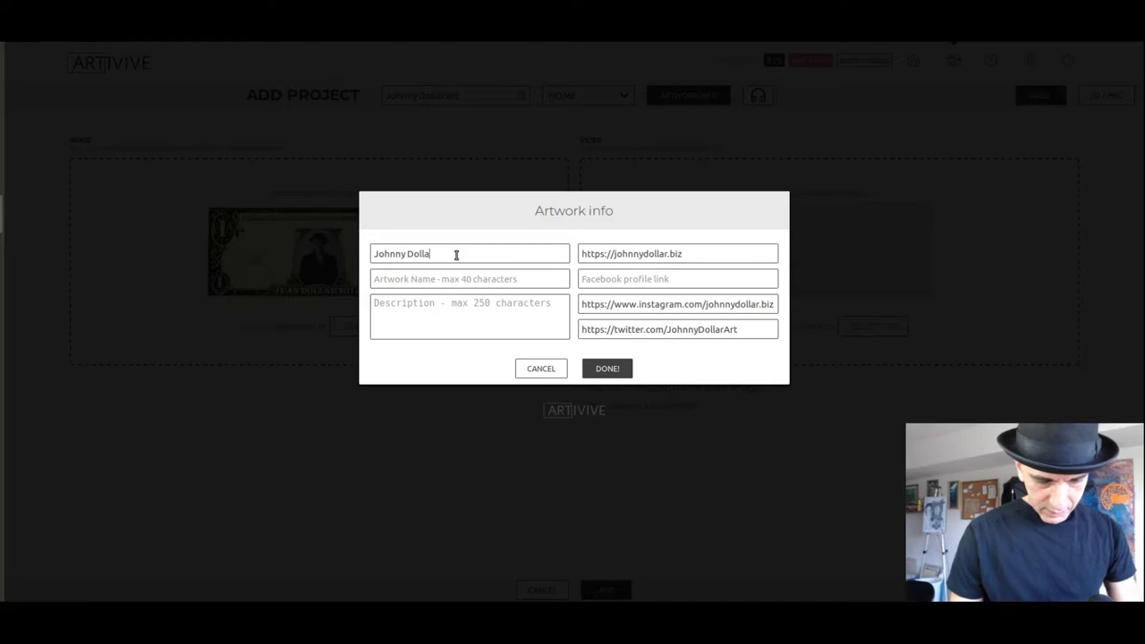
{"action": "type", "text": "r"}
{"action": "key", "text": "Tab"}
{"action": "key", "text": "Tab"}
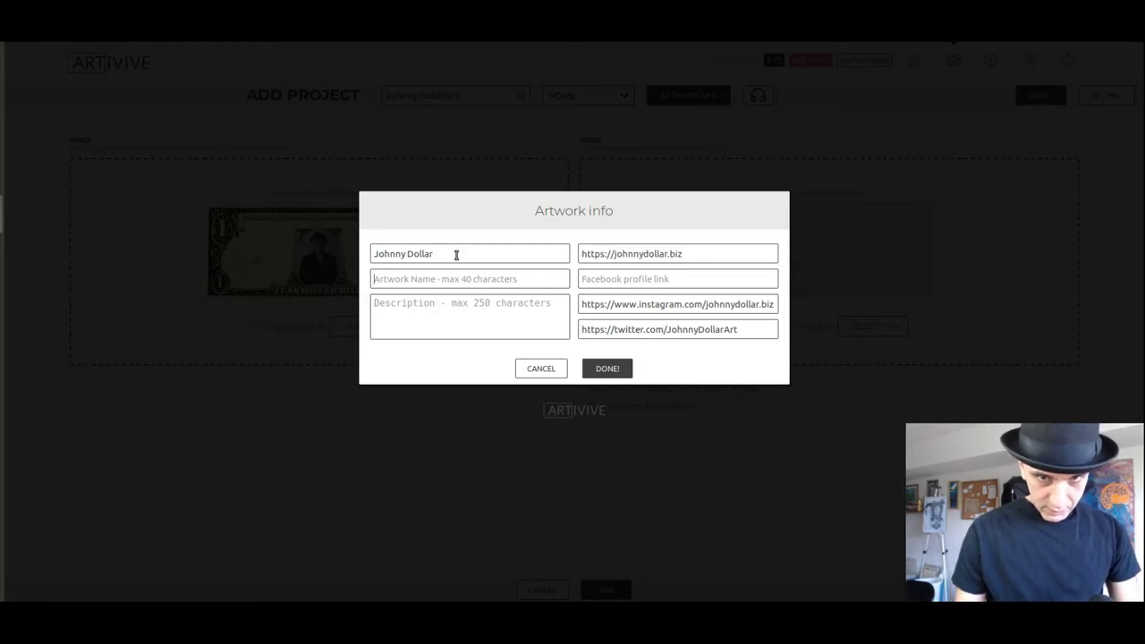
{"action": "type", "text": "Johnny Do"}
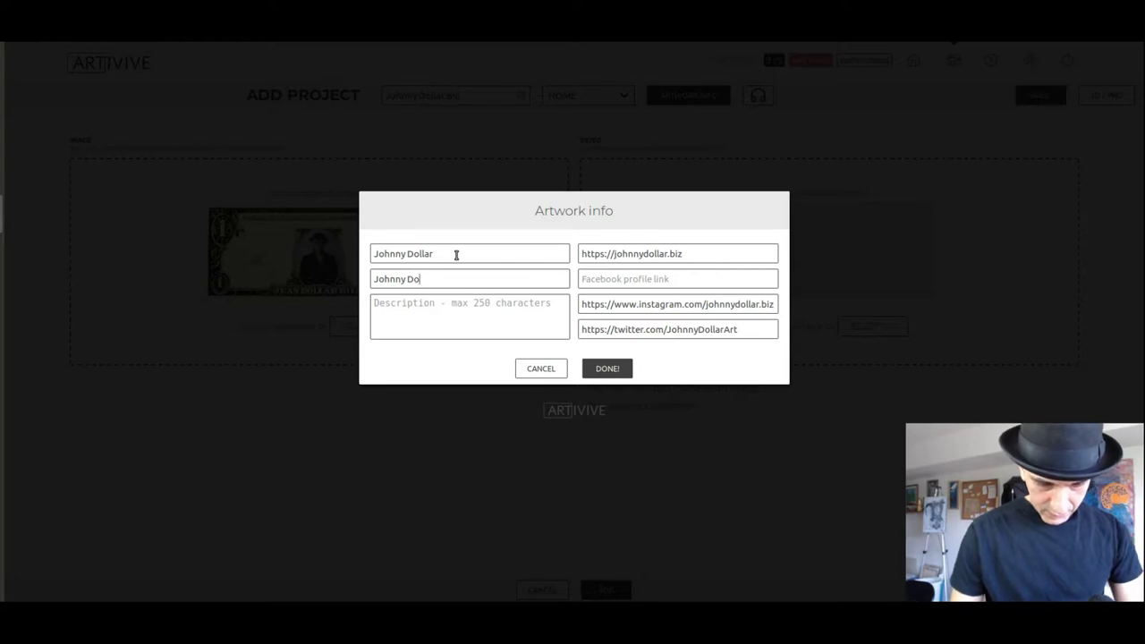
{"action": "type", "text": "llar Bi"}
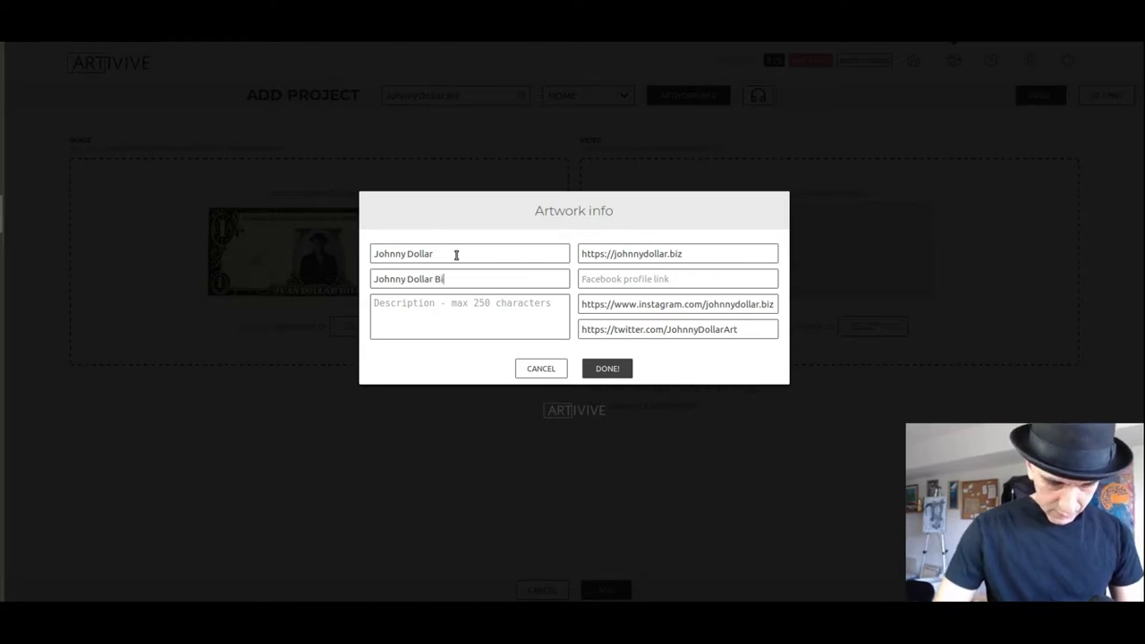
{"action": "type", "text": "ll"}
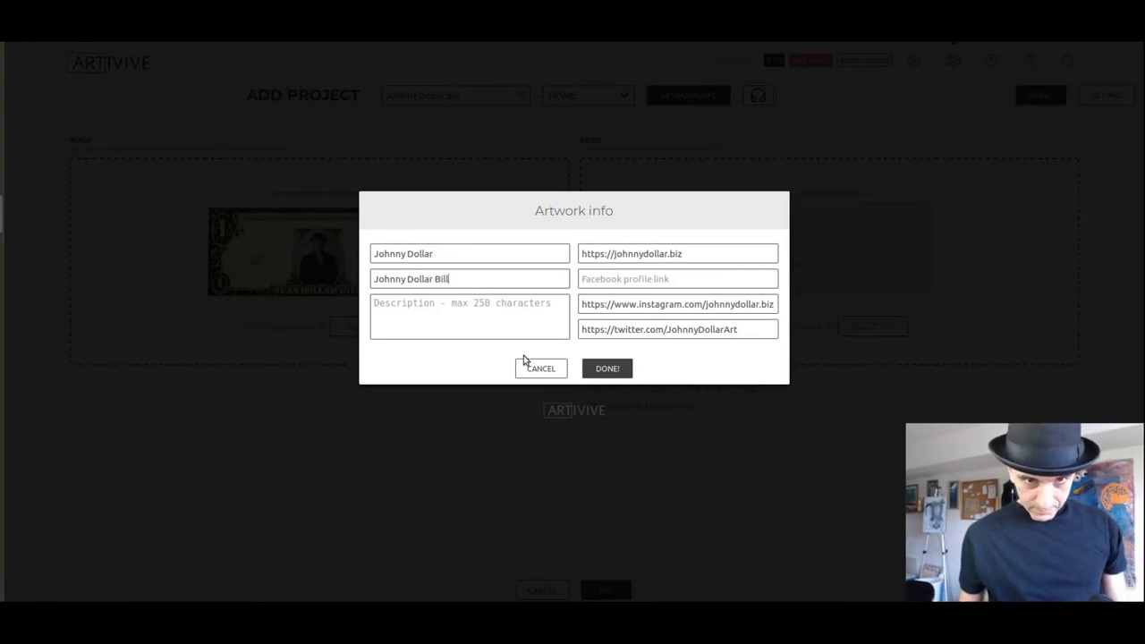
{"action": "left_click", "coordinate": [542, 332]}
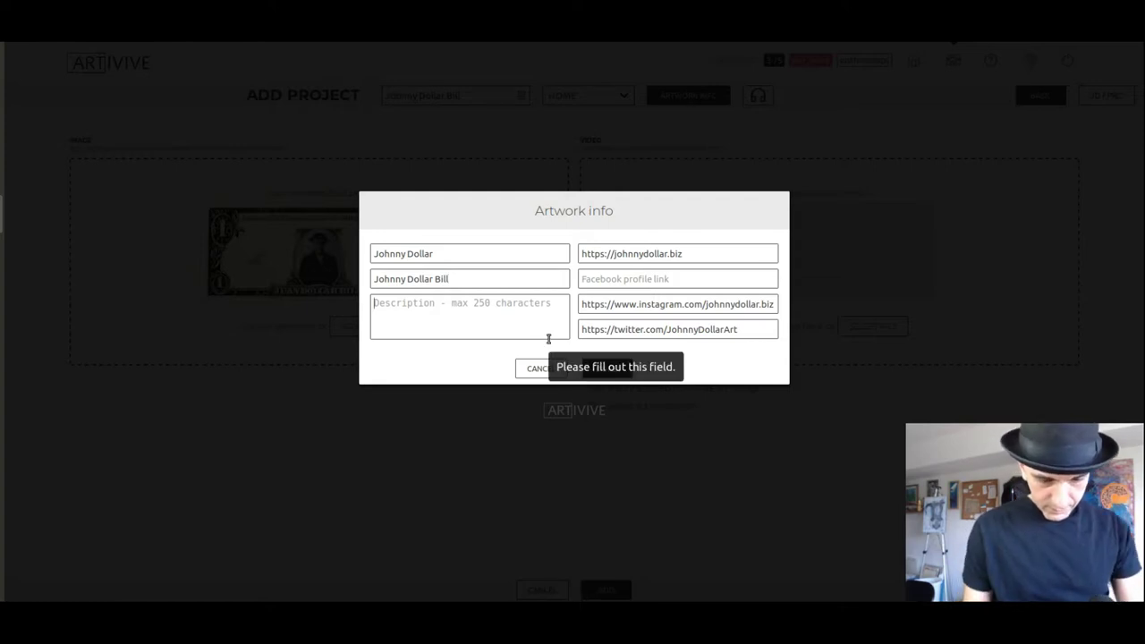
{"action": "type", "text": "Ar"}
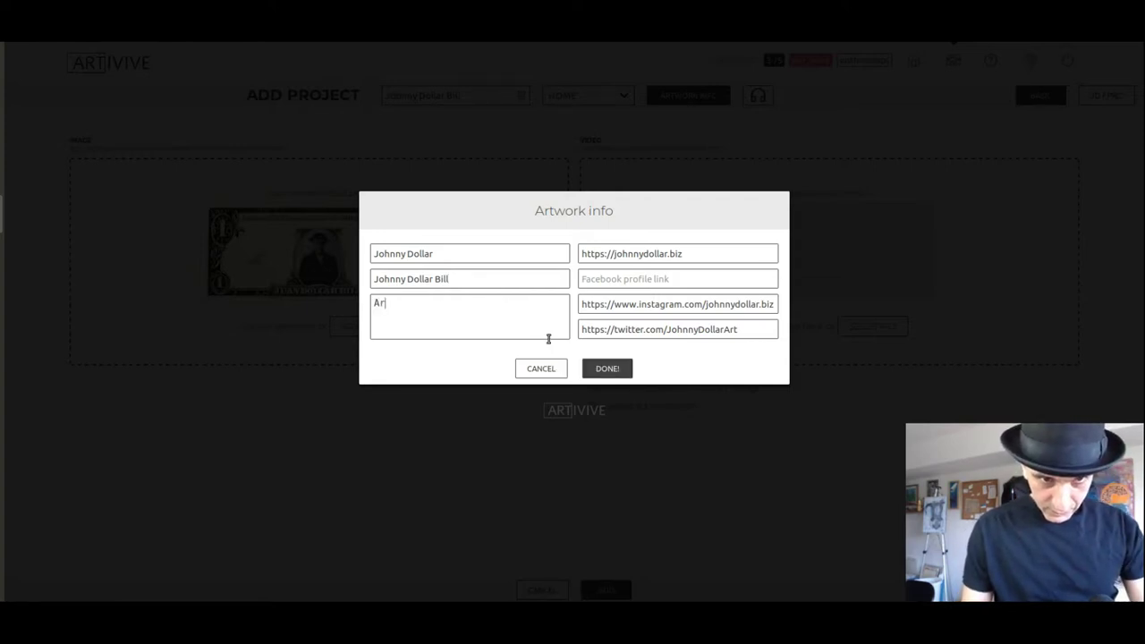
{"action": "type", "text": "t"}
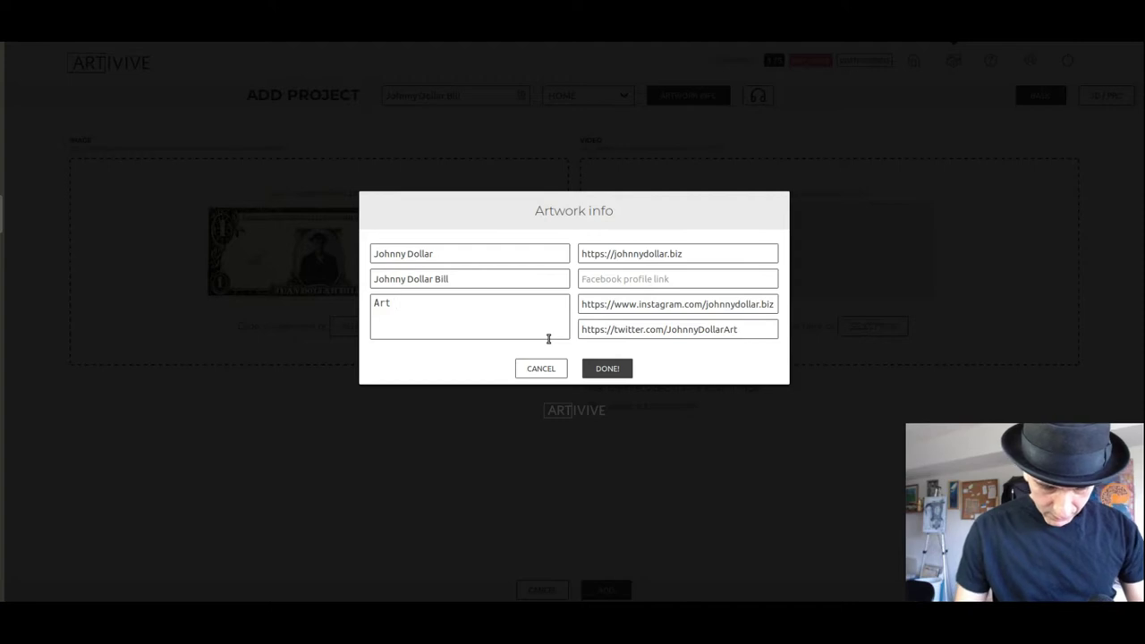
{"action": "type", "text": "y Subscription Token by J"}
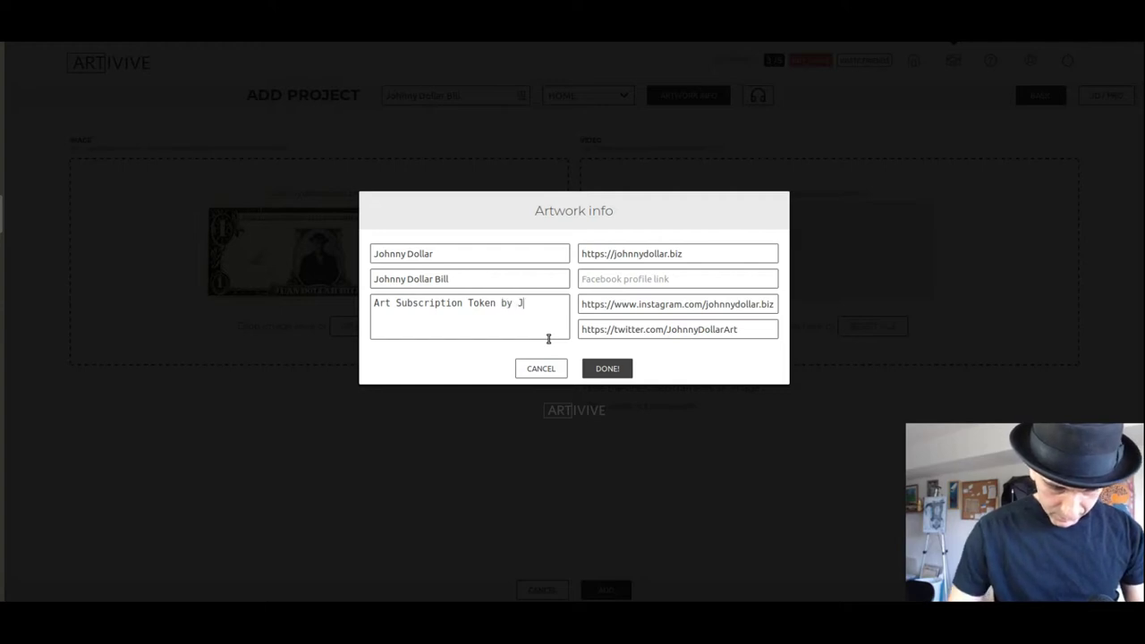
{"action": "type", "text": "ohnny Dol"}
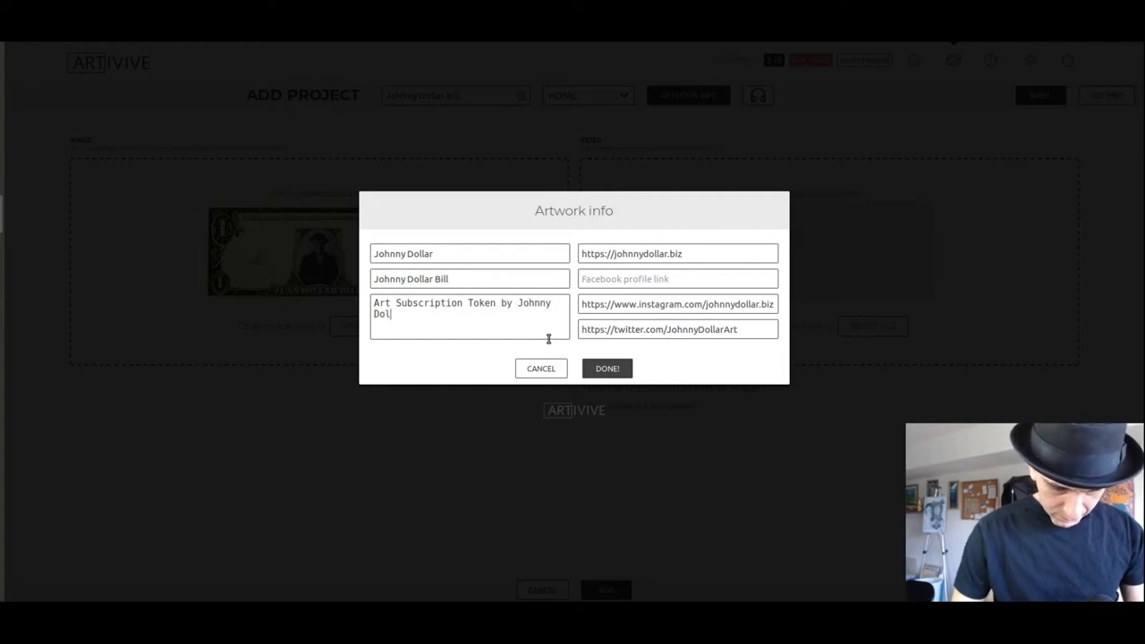
{"action": "type", "text": "lar"}
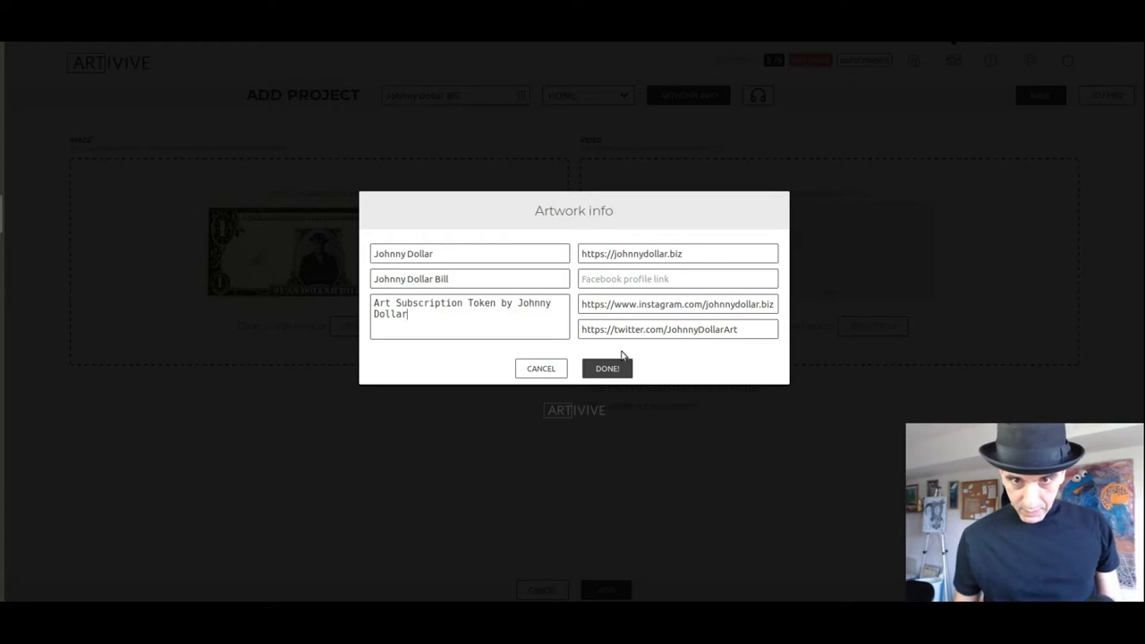
{"action": "left_click", "coordinate": [622, 369]}
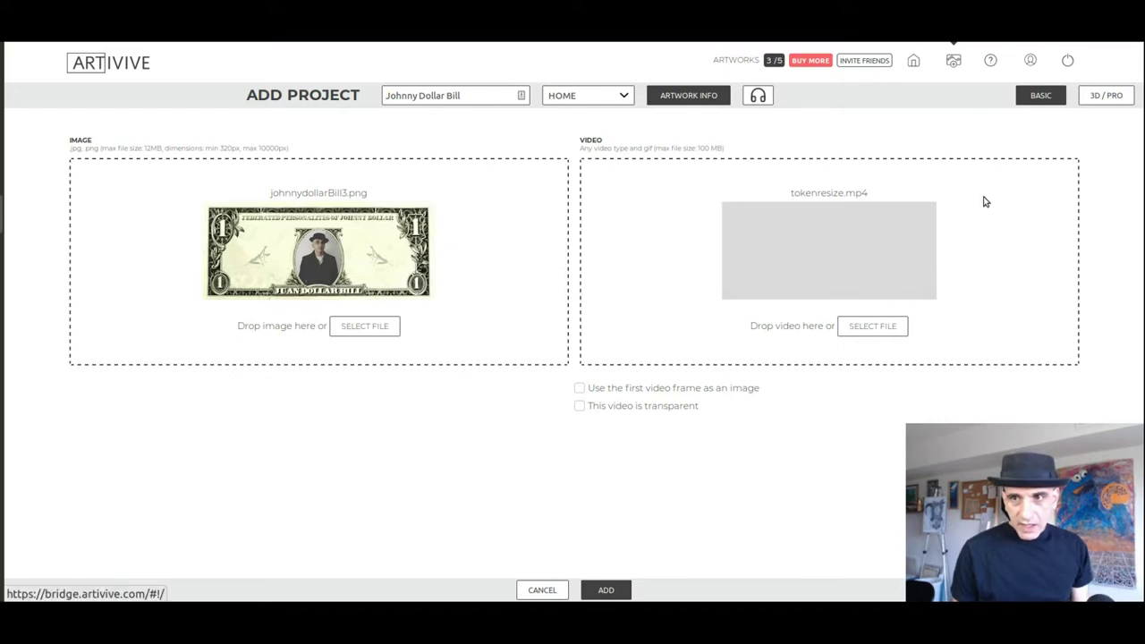
Step: Head back to the home collection and confirm leaving the add-project page
{"action": "left_click", "coordinate": [914, 60]}
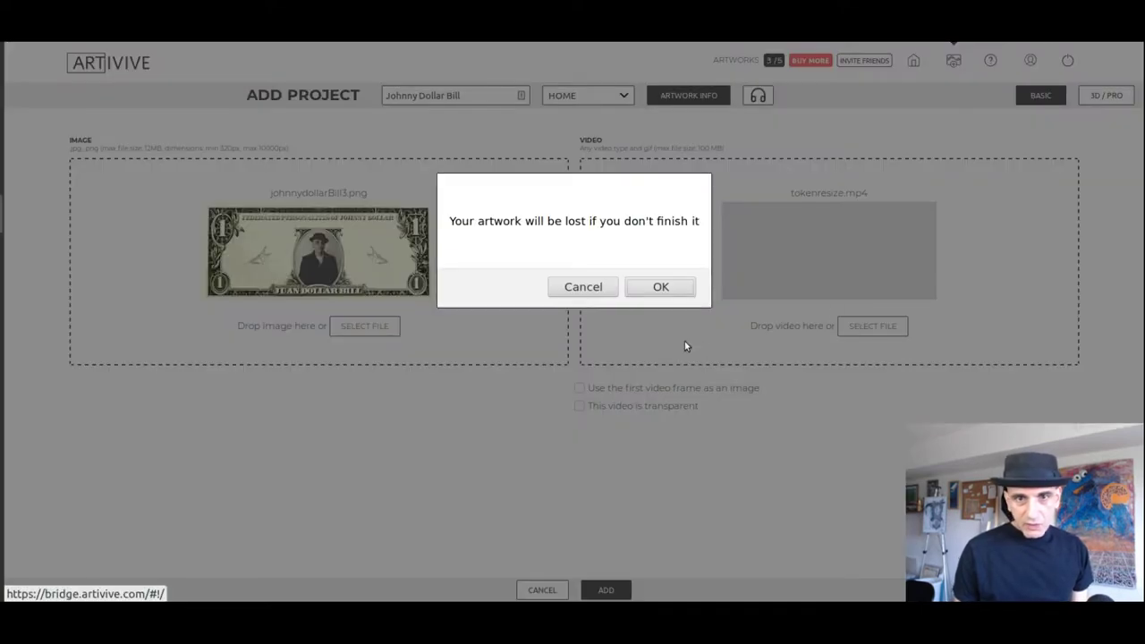
{"action": "left_click", "coordinate": [661, 287]}
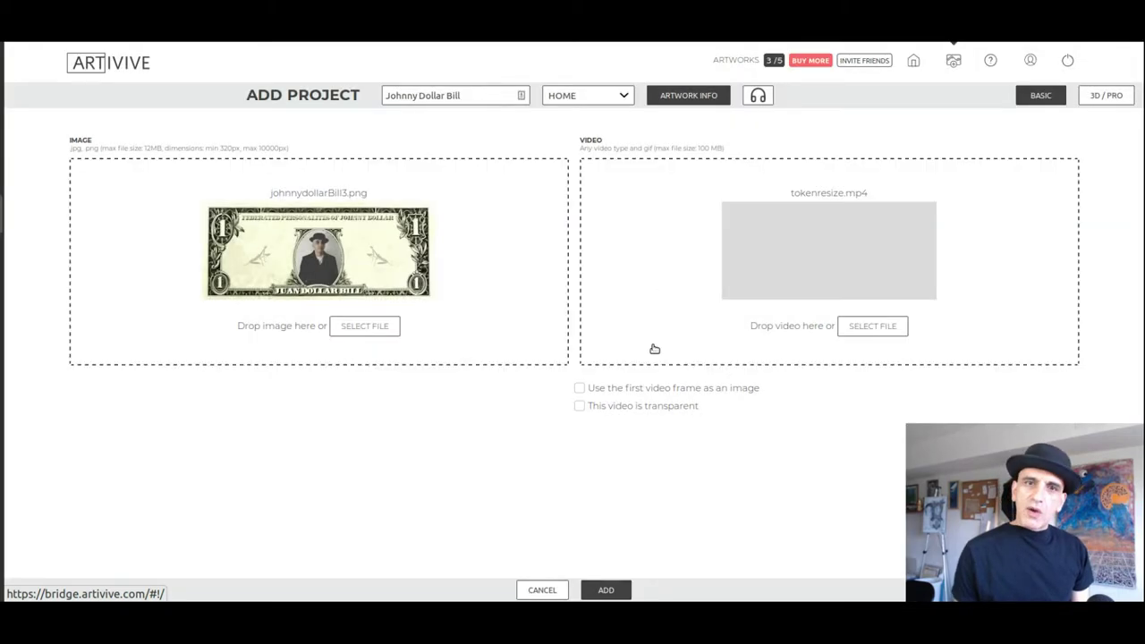